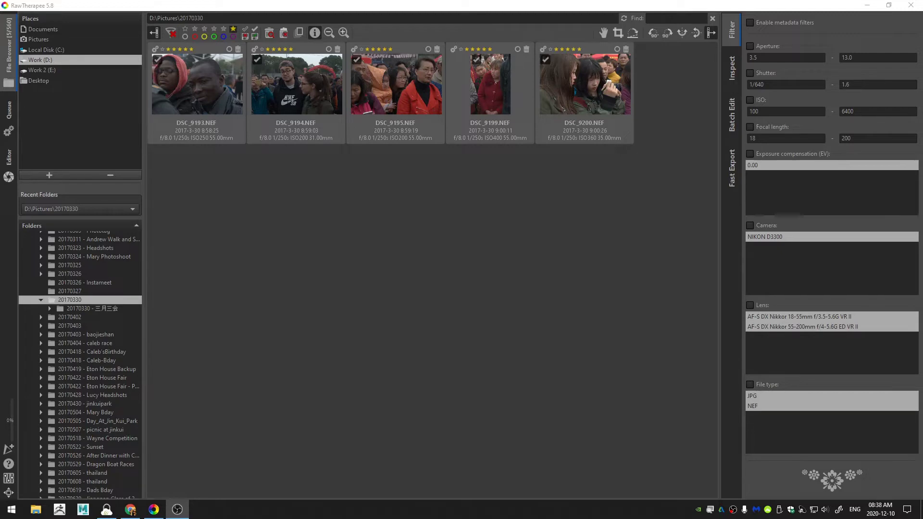
Step: Deselect the thumbnails and show the Batch Edit tools for the folder
left_click(548, 240)
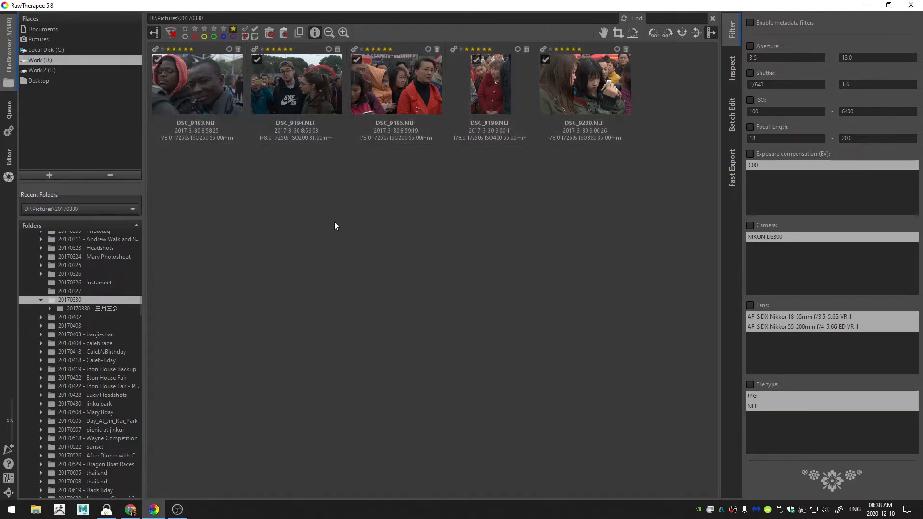
left_click(732, 114)
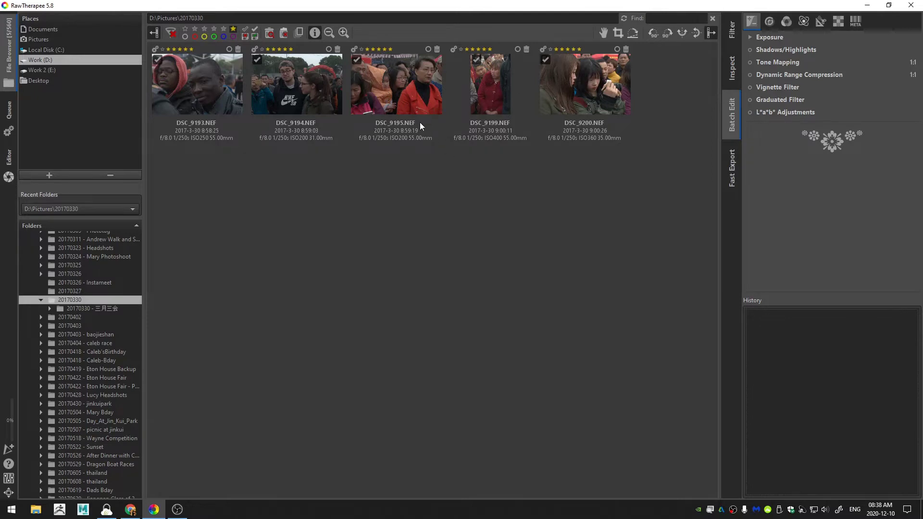
Step: Select all photos and set up a lens metadata filter, toggling between the 18-55mm and 55-200mm lenses
key("ctrl+a")
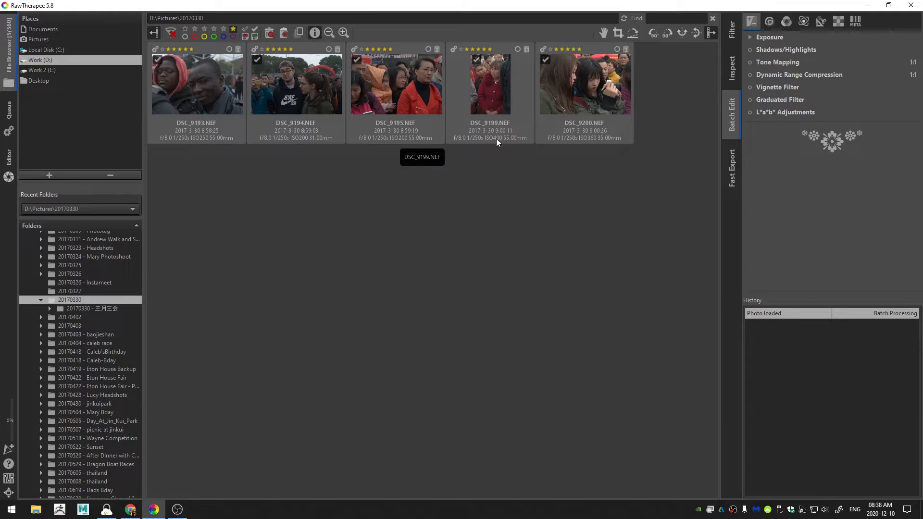
left_click(731, 32)
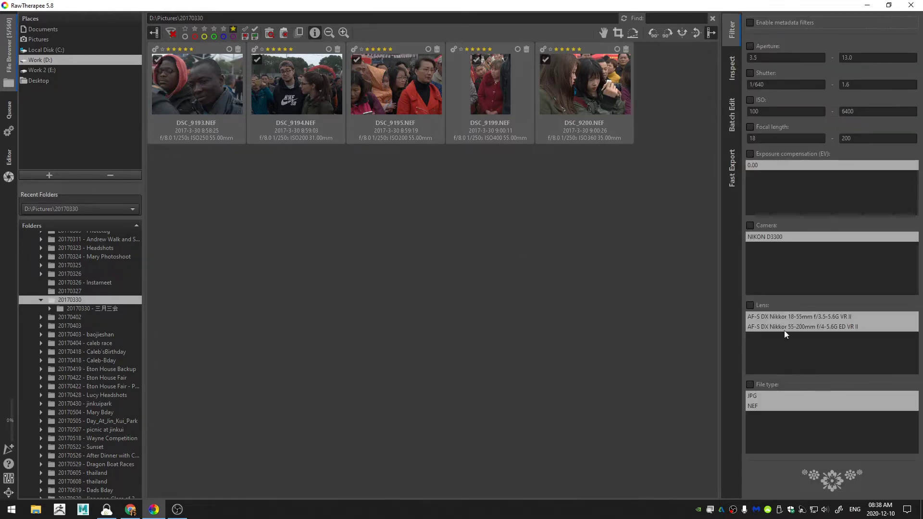
left_click(750, 305)
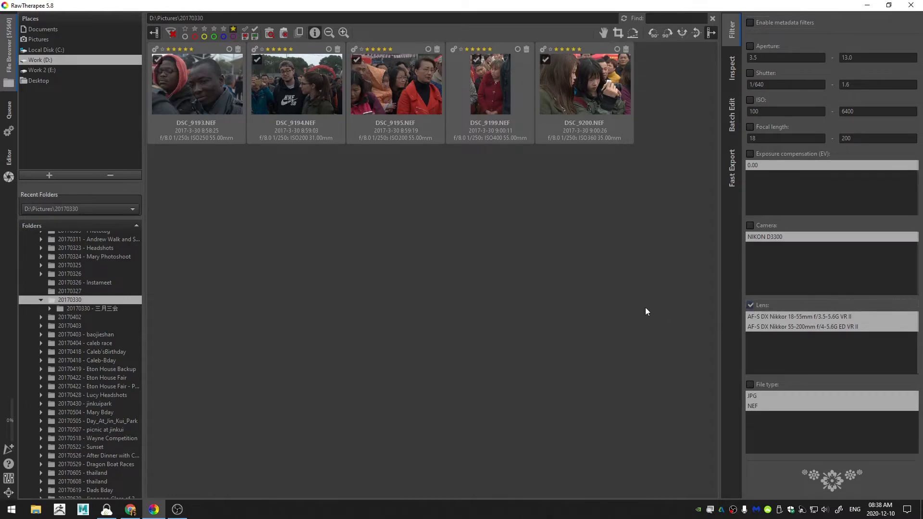
left_click(793, 326)
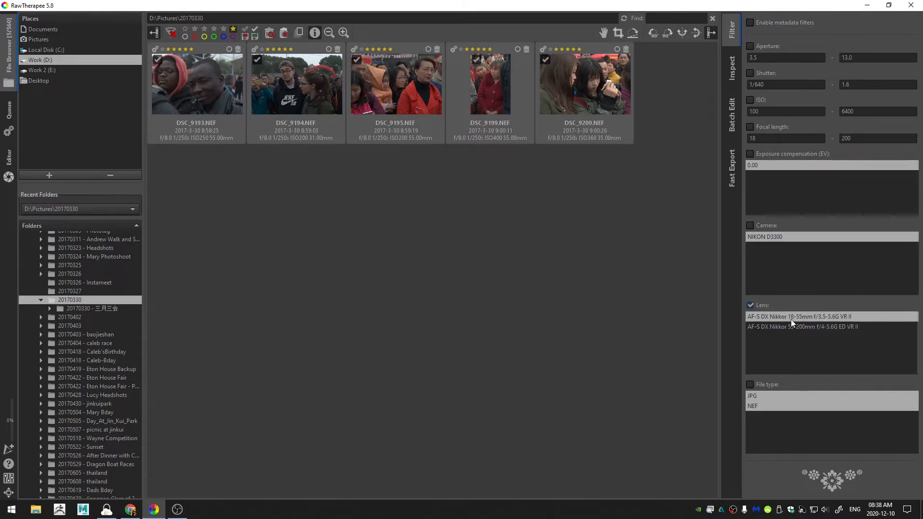
left_click(789, 317)
left_click(793, 328)
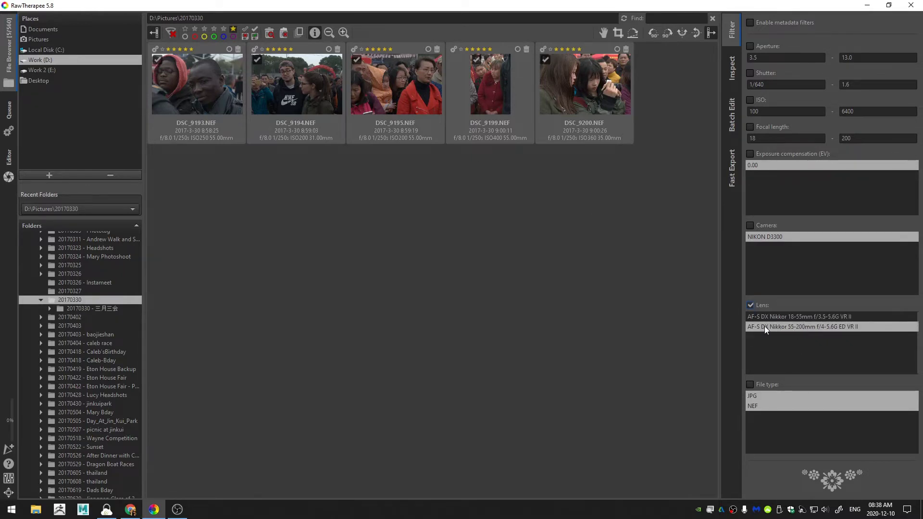
Step: Enable the metadata filters, settle on the 18-55mm lens, and return to Batch Edit
left_click(750, 23)
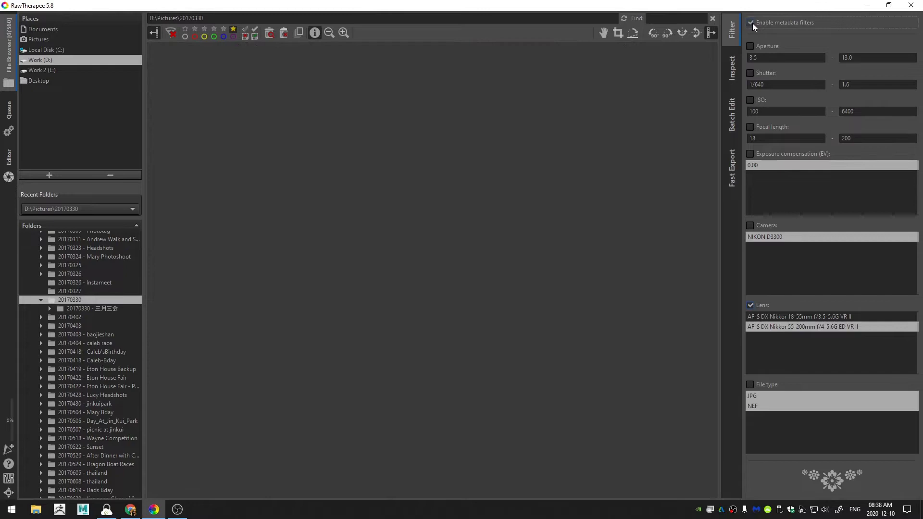
left_click(790, 316)
left_click(790, 327)
left_click(795, 328)
left_click(789, 317)
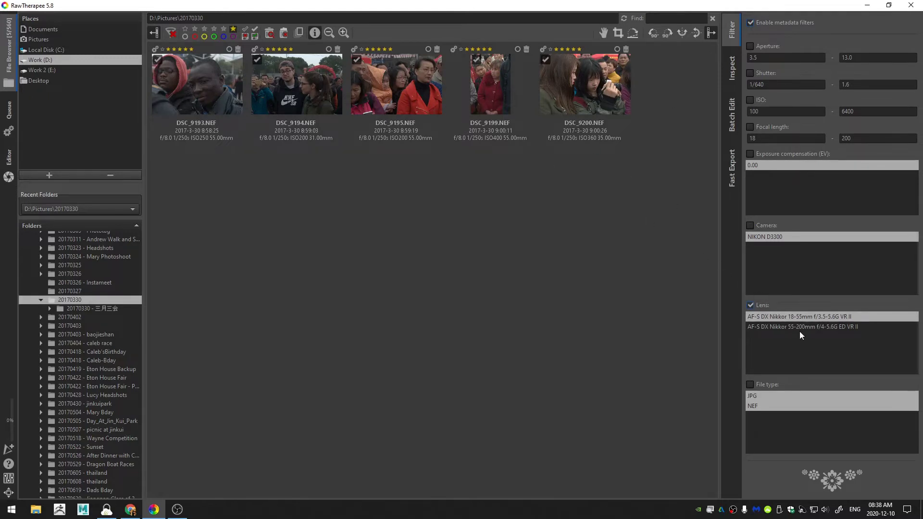
left_click(730, 112)
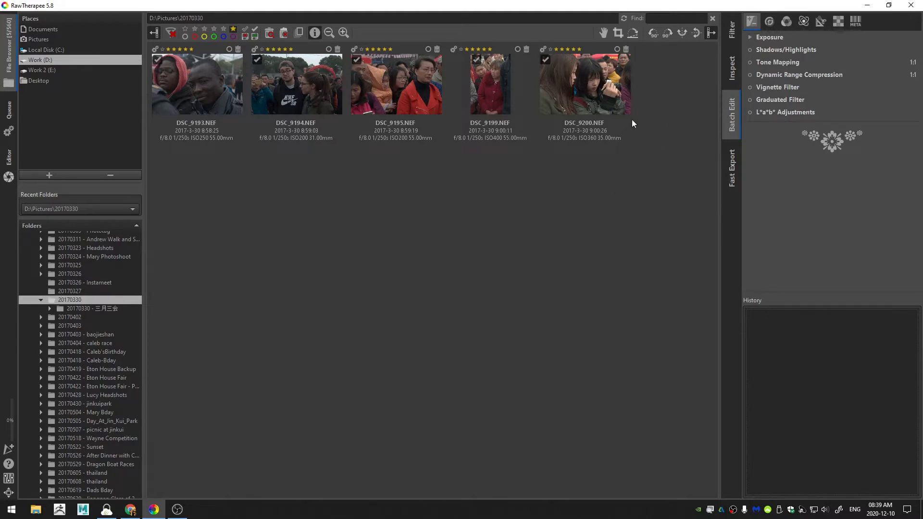
Step: Select all five photos and look at the Transform tab's lens/geometry settings
key("ctrl+a")
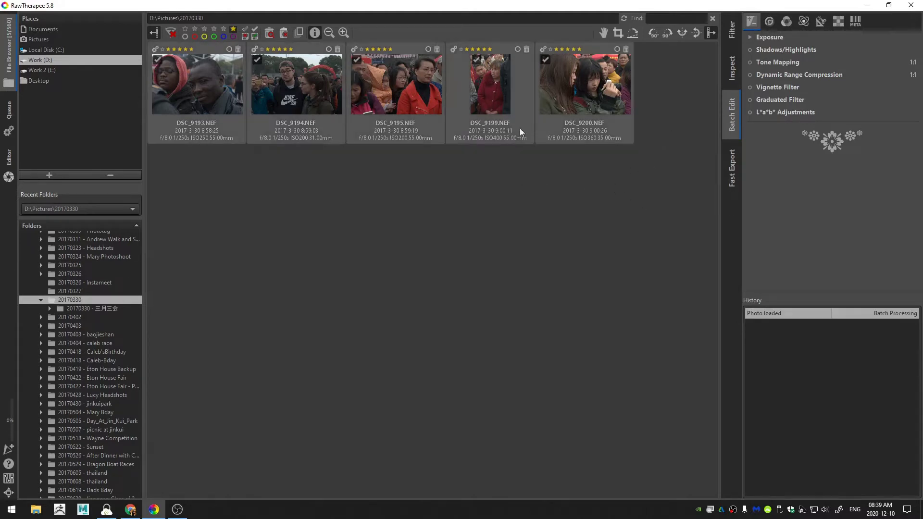
left_click(819, 22)
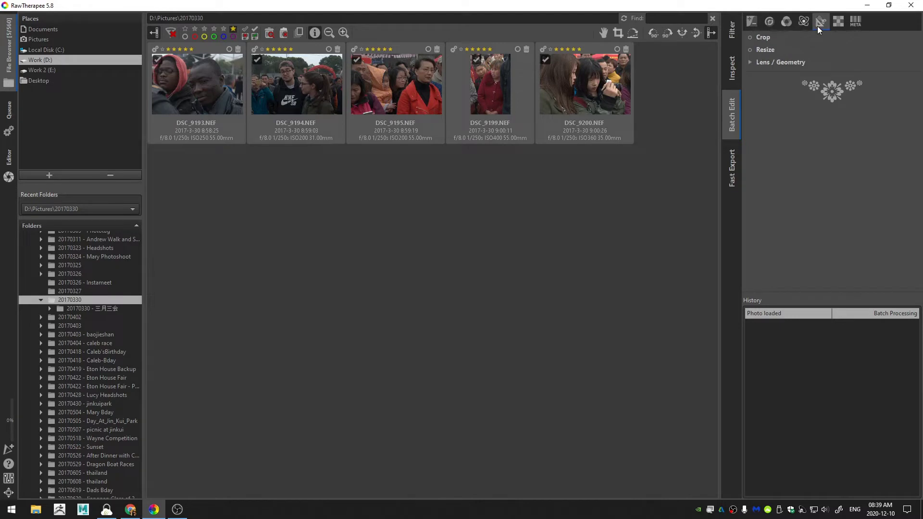
left_click(764, 62)
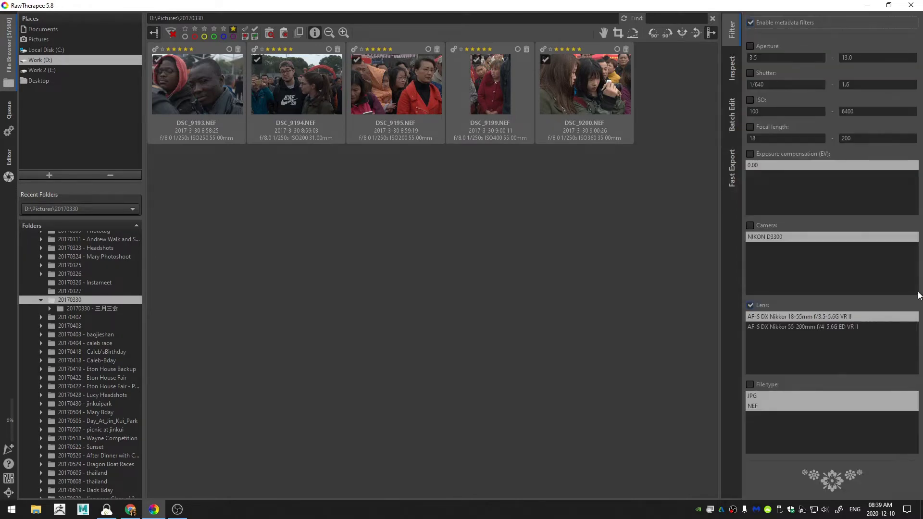
left_click(732, 31)
Step: Switch the lens filter to 55-200mm, view the Exposure tools, and reopen the metadata filters
left_click(781, 328)
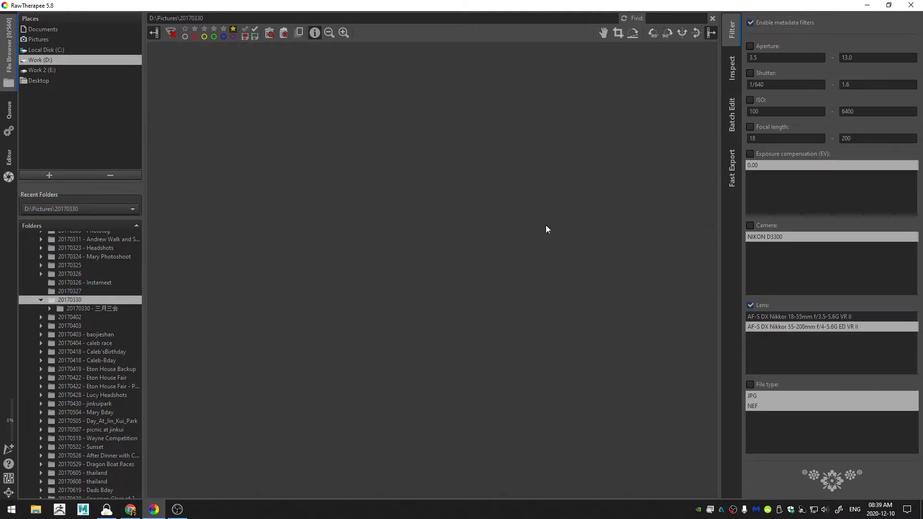
left_click(730, 121)
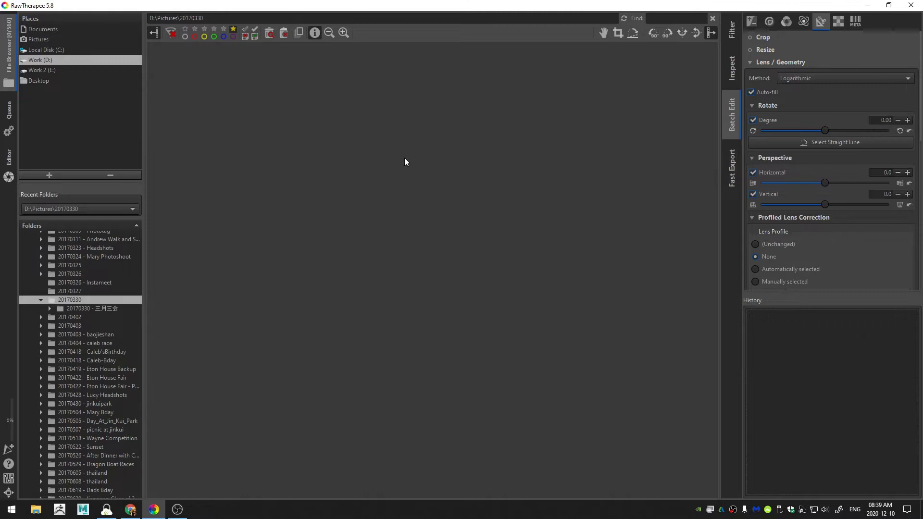
left_click(751, 21)
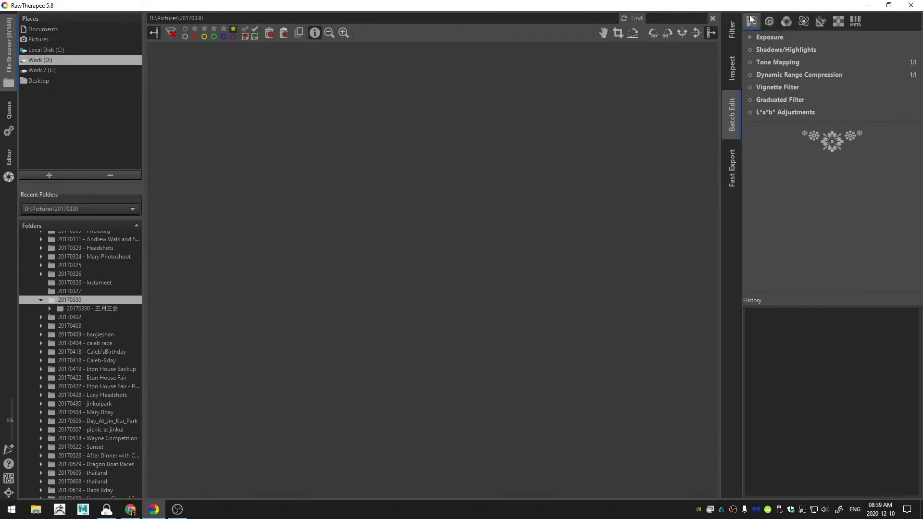
left_click(732, 36)
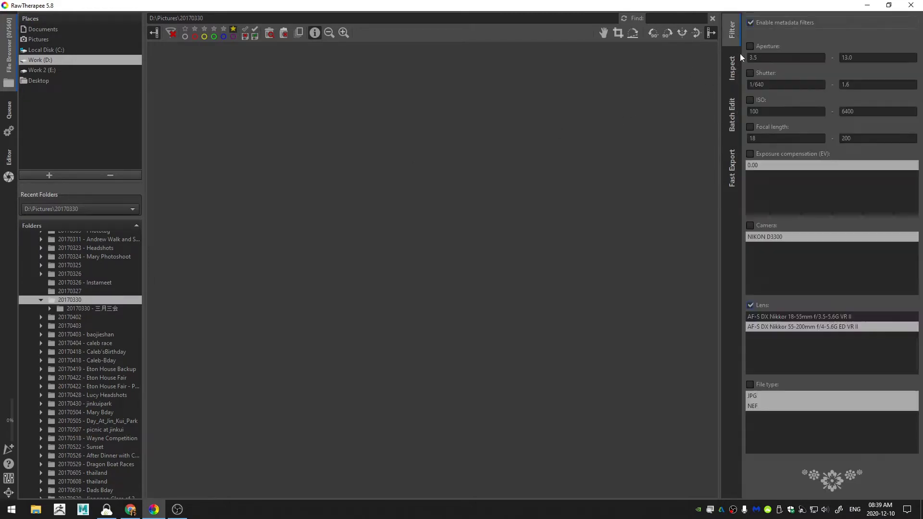
Step: Filter back to the 18-55mm photos, select all five, and enable Auto Levels in Exposure
left_click(769, 317)
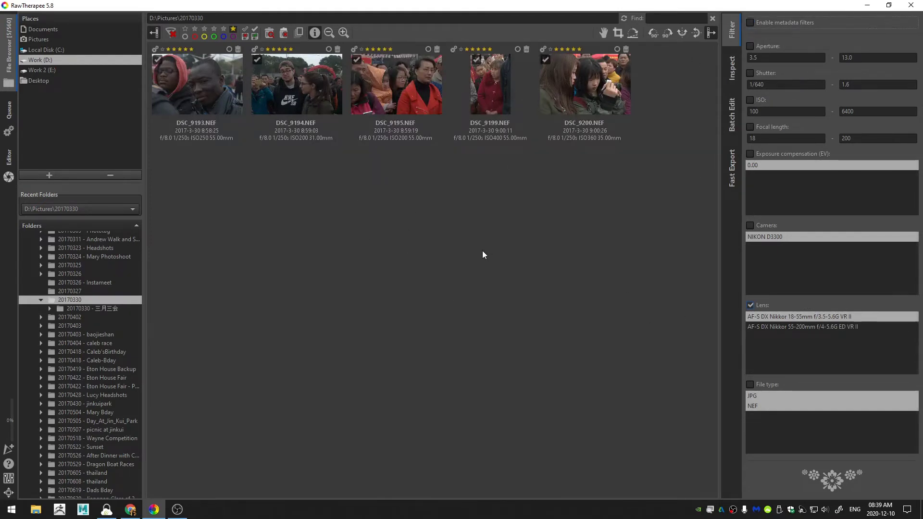
key("ctrl+a")
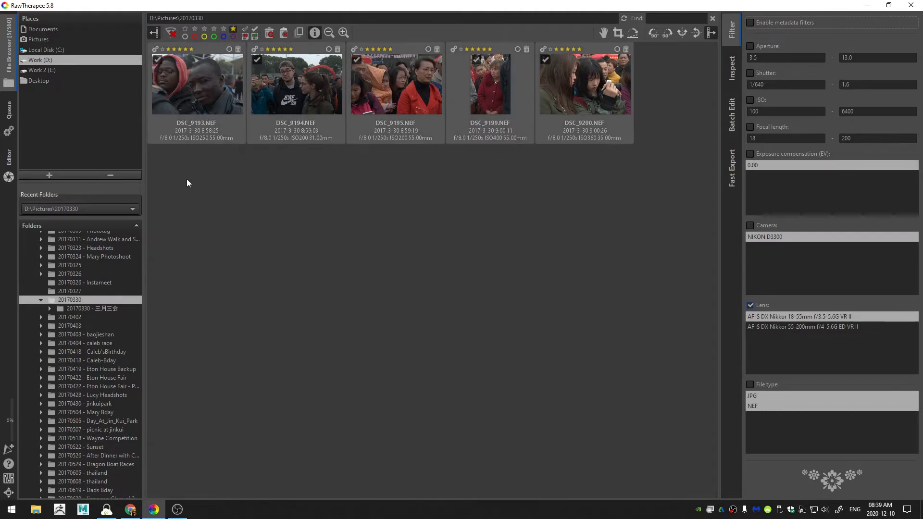
left_click(732, 119)
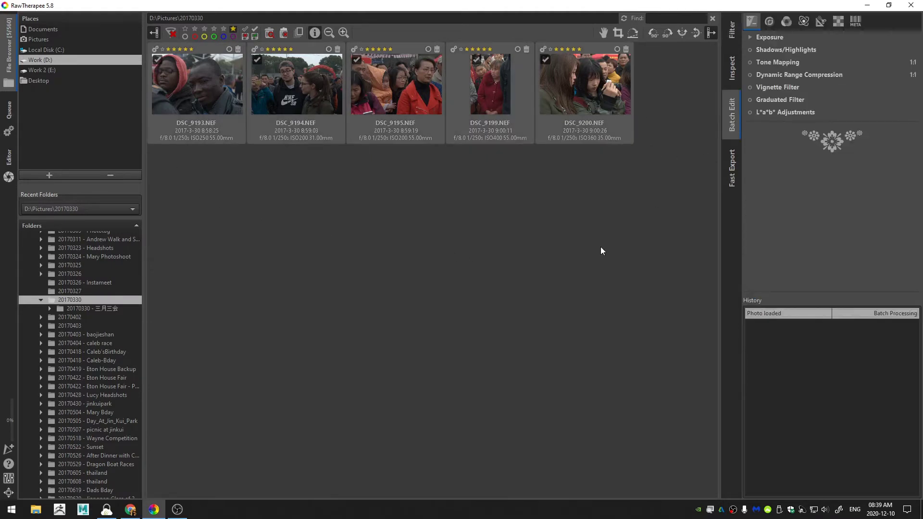
left_click(766, 37)
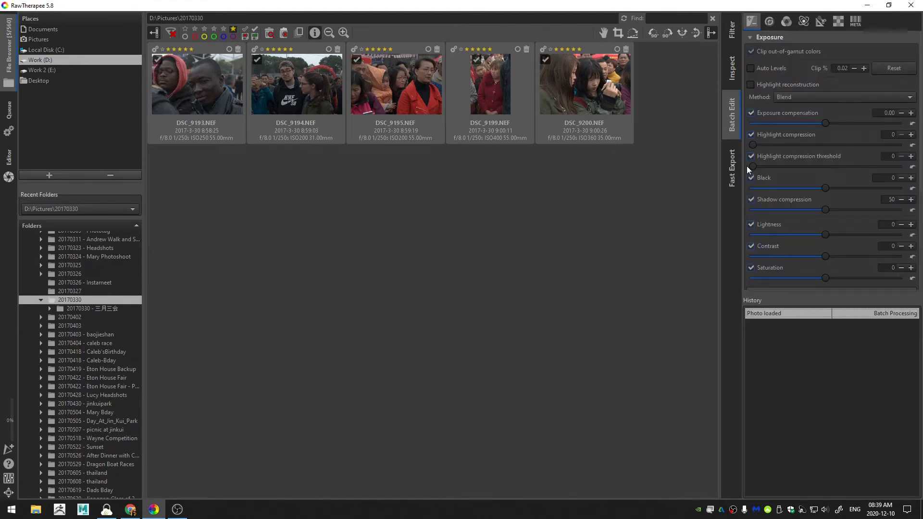
left_click(750, 68)
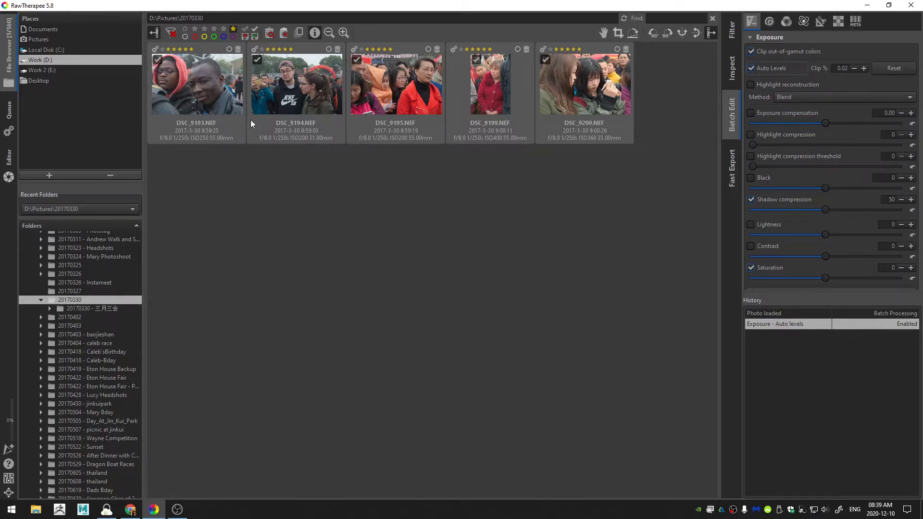
Step: Enable Sharpening on the Detail tab and set its amount to 400
left_click(768, 22)
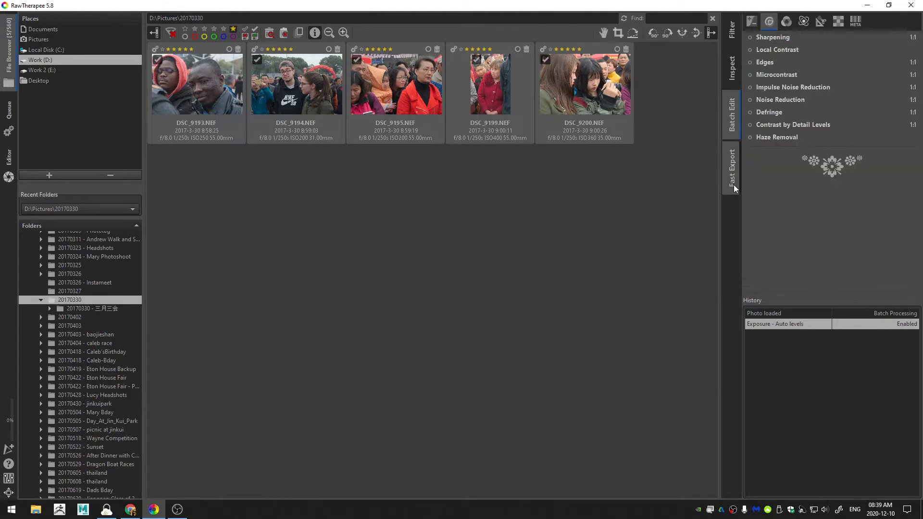
left_click(749, 38)
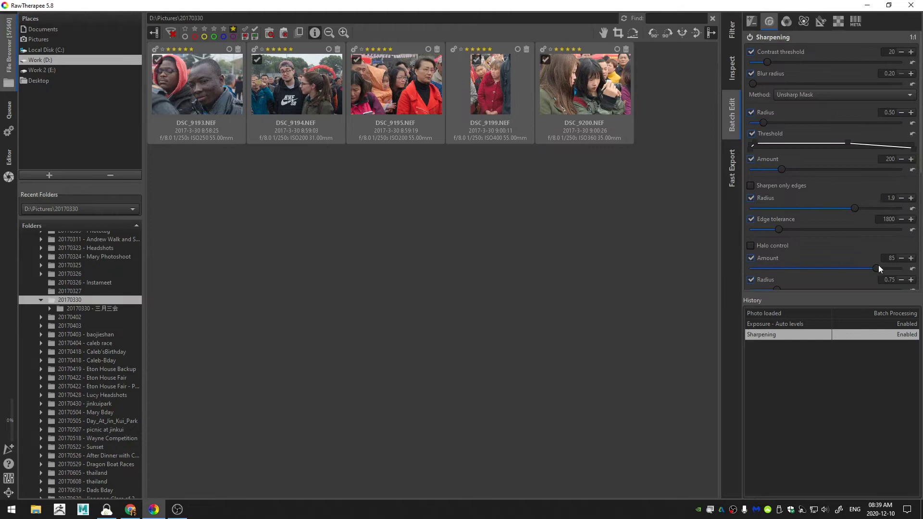
double_click(886, 158)
type("1000")
key("Return")
key("Delete")
key("Delete")
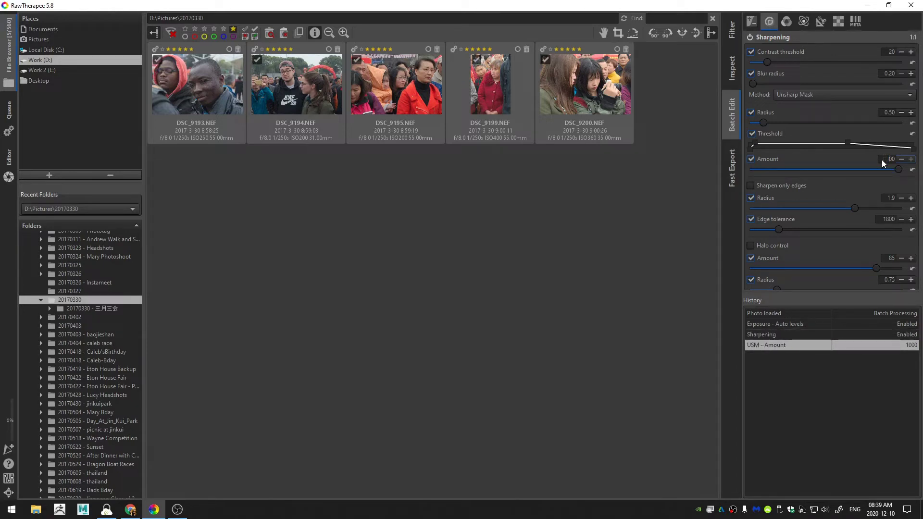
type("4")
key("Return")
Step: Collapse Sharpening and turn on Local Contrast
left_click(776, 40)
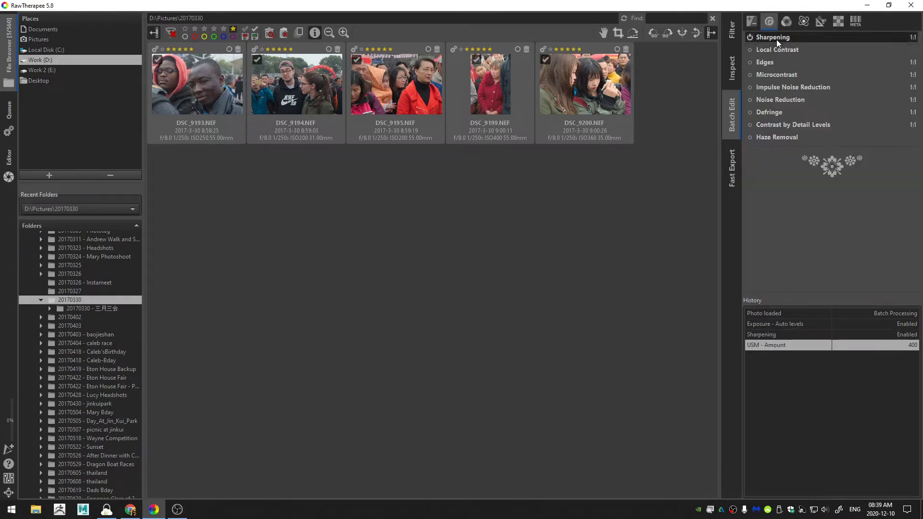
left_click(749, 49)
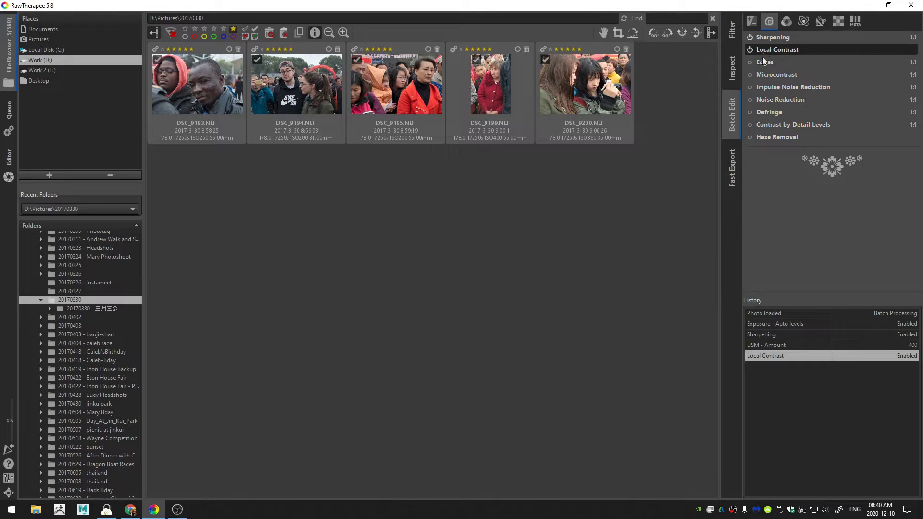
Step: Enable Noise Reduction with luminance strength 20
left_click(772, 98)
left_click(752, 100)
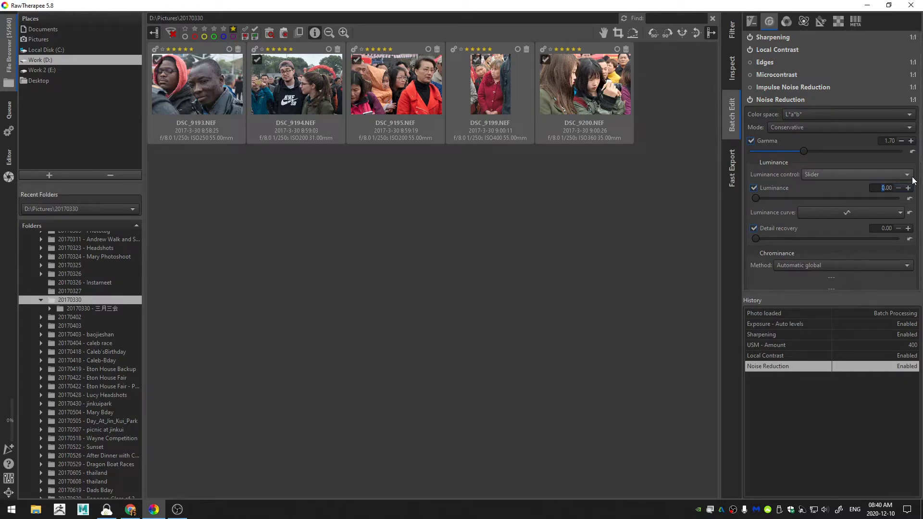
type("20")
key("Return")
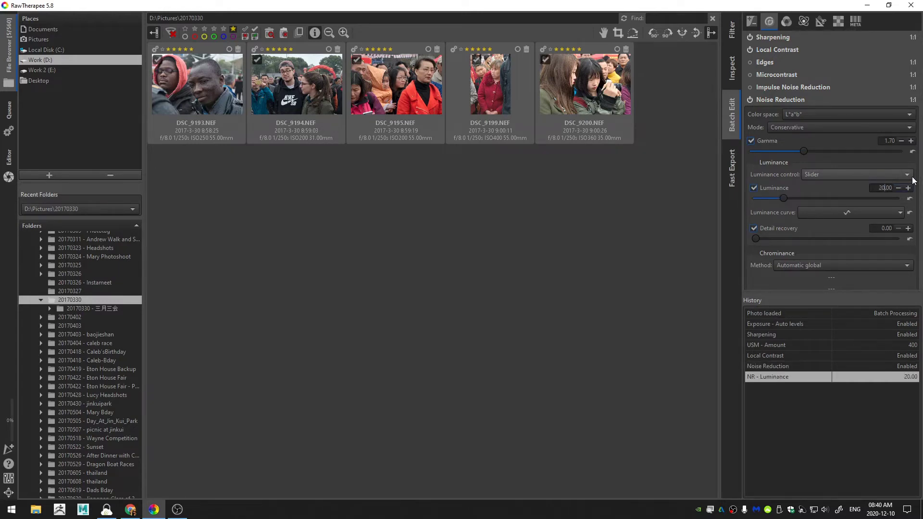
left_click(786, 99)
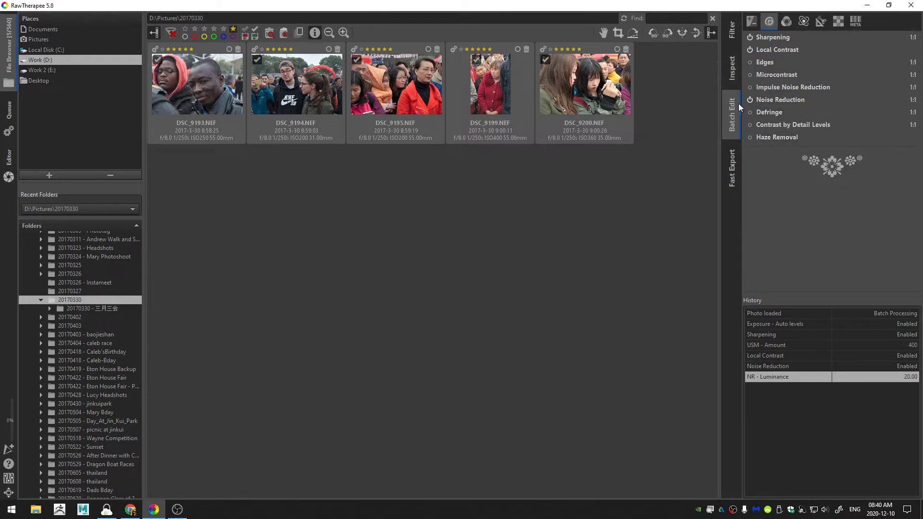
Step: On the Color tab enable Vibrance with Pastel Tones 20 and skin-tone protection
left_click(786, 24)
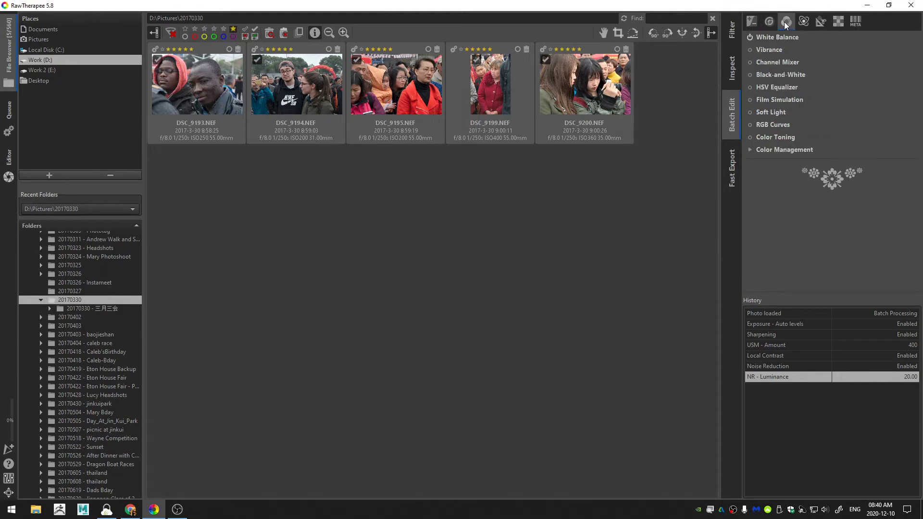
left_click(749, 49)
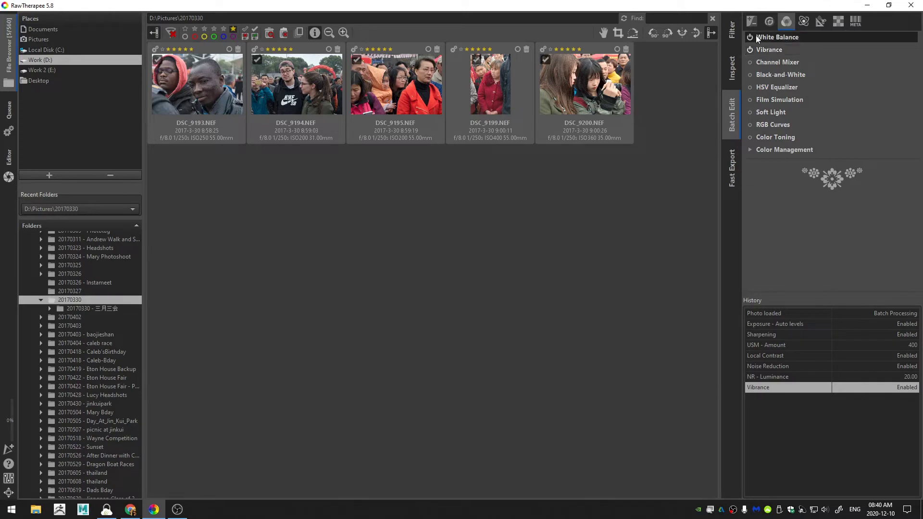
left_click(769, 50)
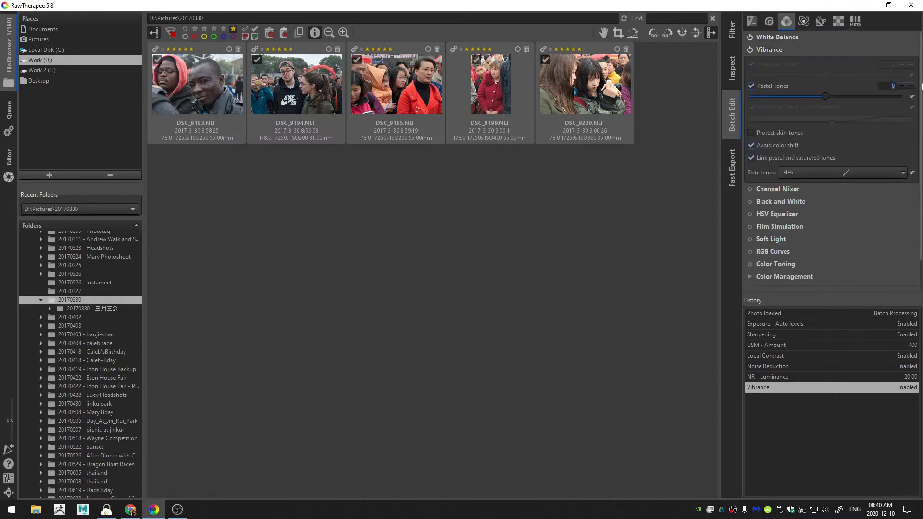
type("20")
key("Return")
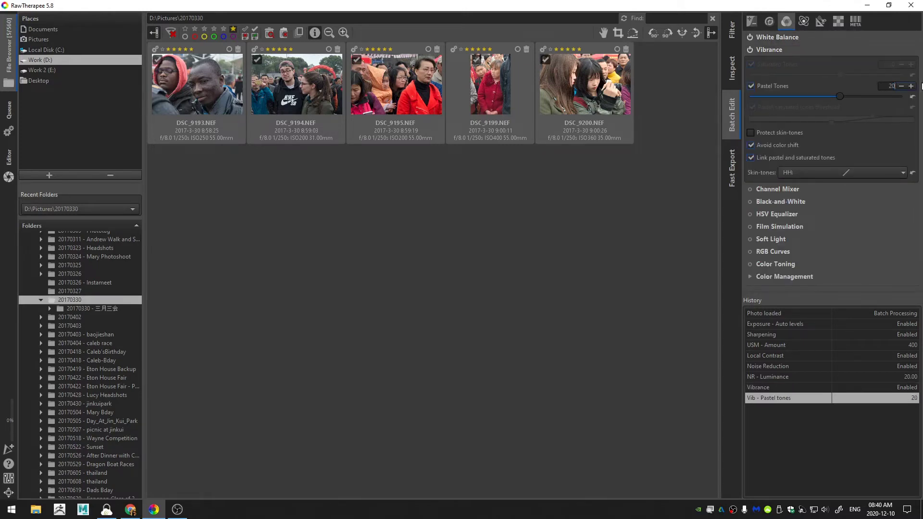
left_click(751, 133)
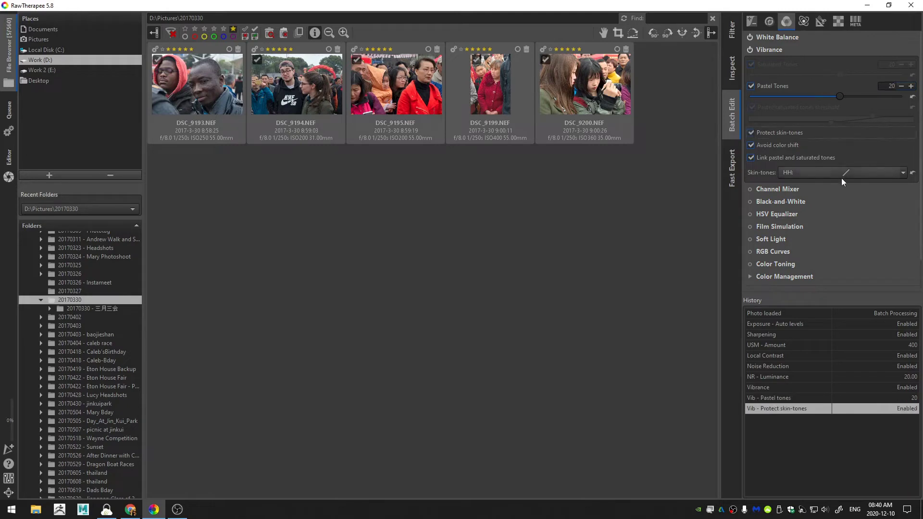
left_click(784, 51)
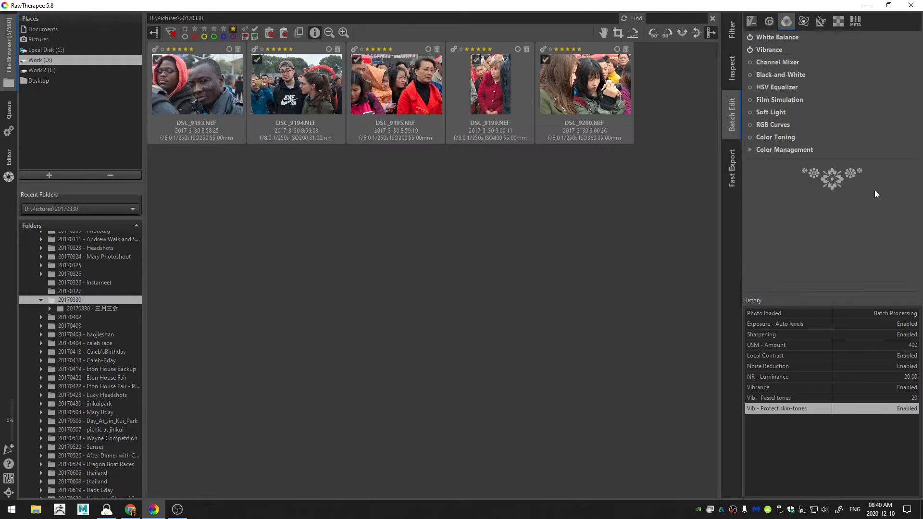
Step: Turn on Soft Light for the batch
left_click(749, 111)
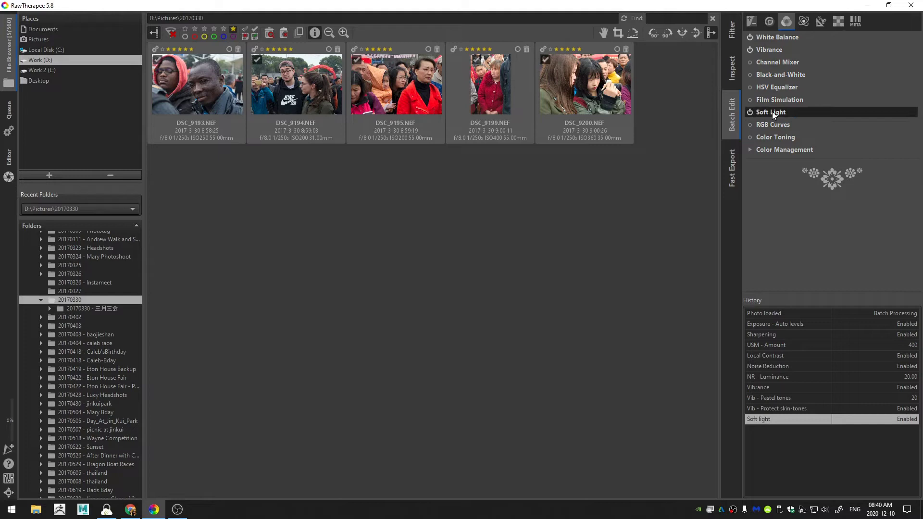
left_click(751, 21)
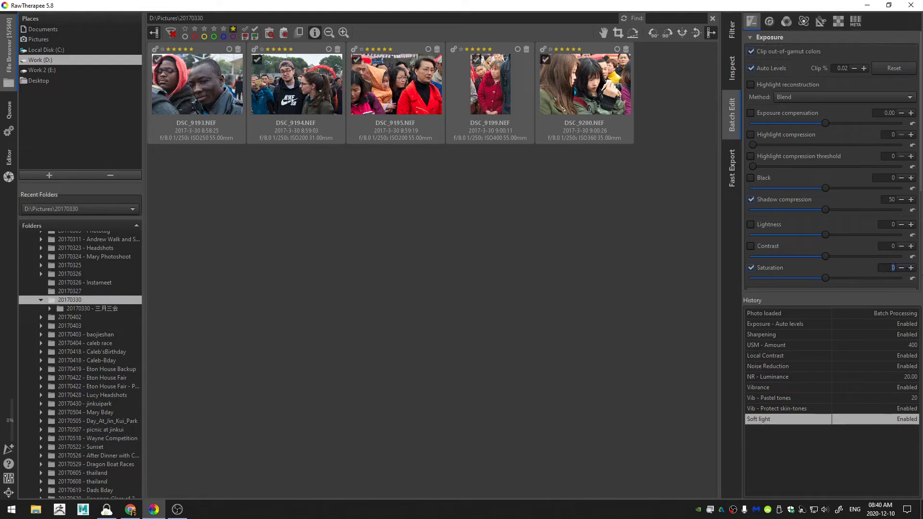
type("3")
Step: Set Exposure saturation to 20, deselect the thumbnails, and open DSC_9193.NEF in the editor
key("Return")
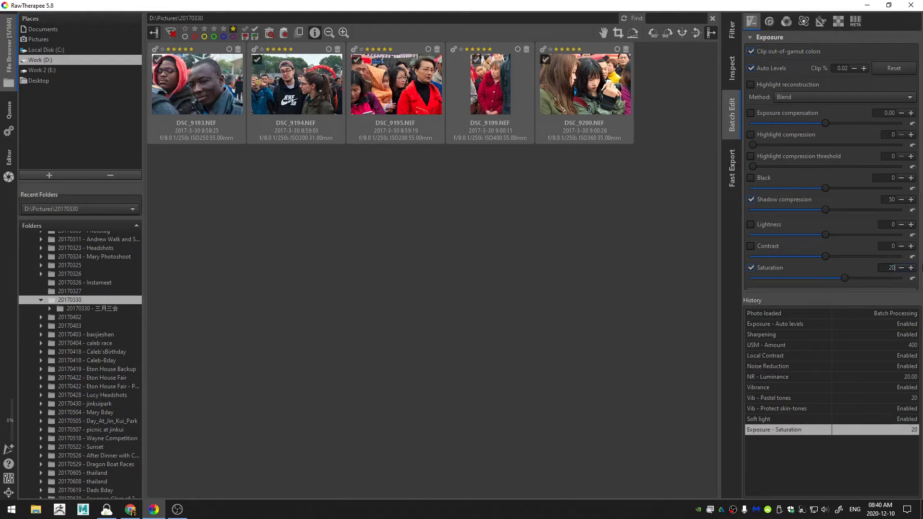
left_click(560, 214)
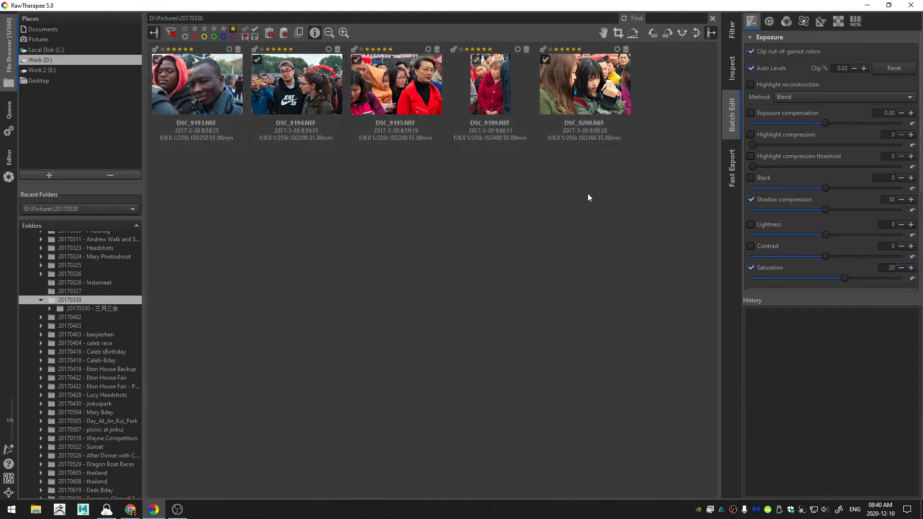
double_click(193, 75)
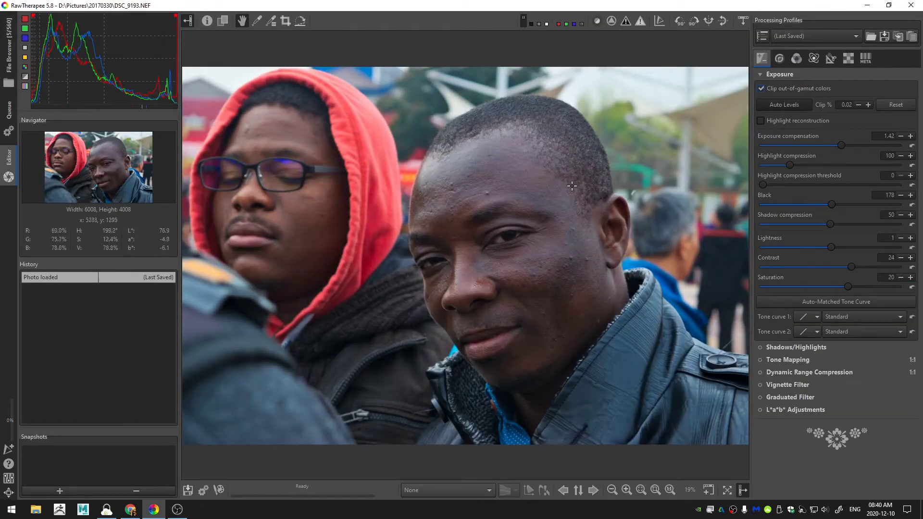
Step: Show the filmstrip, clear the first photo's processing profile, then undo back to the loaded settings
left_click(744, 18)
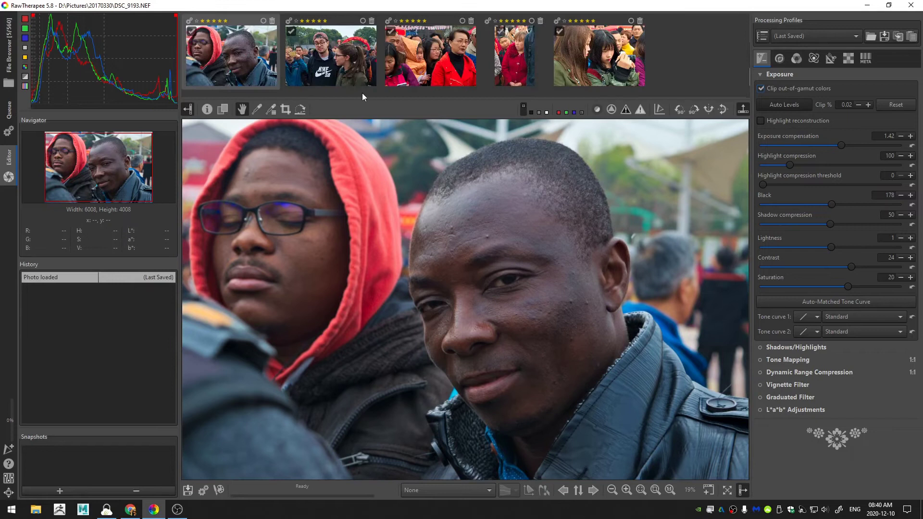
right_click(237, 43)
mouse_move(303, 156)
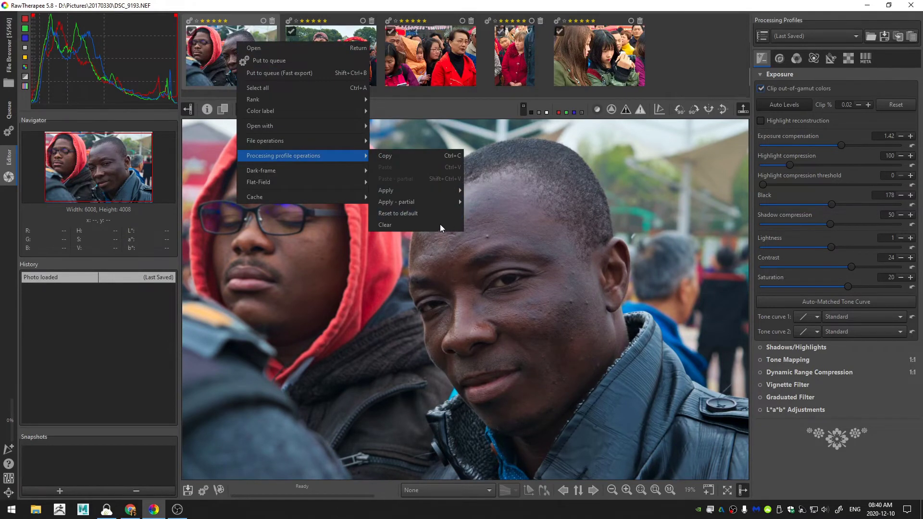
left_click(415, 212)
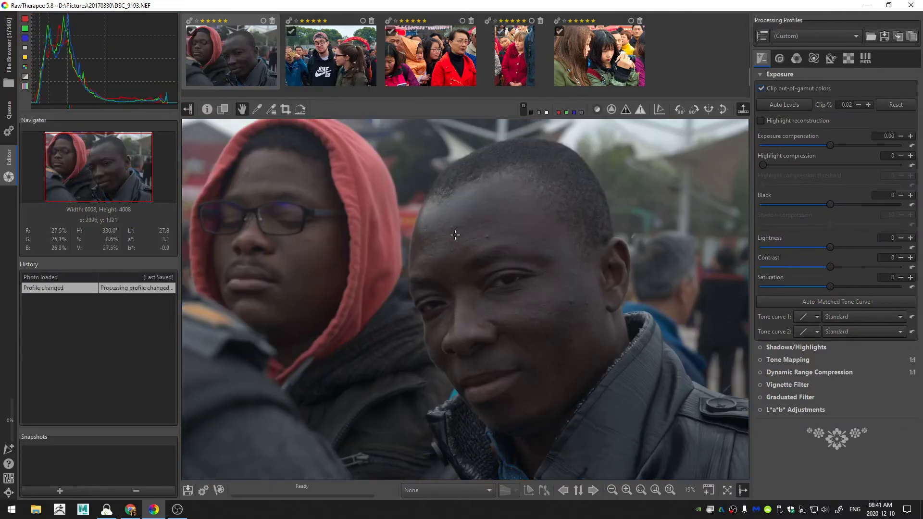
key("ctrl+z")
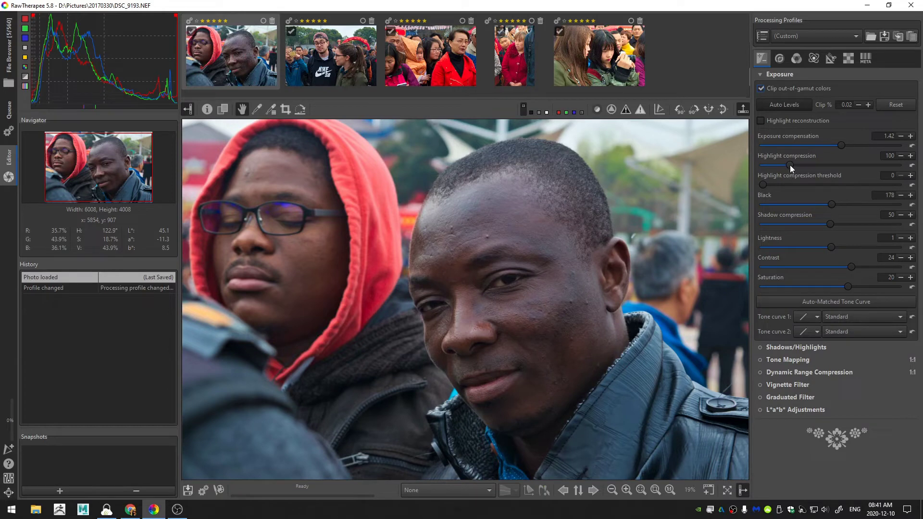
left_click_drag(792, 161, 754, 164)
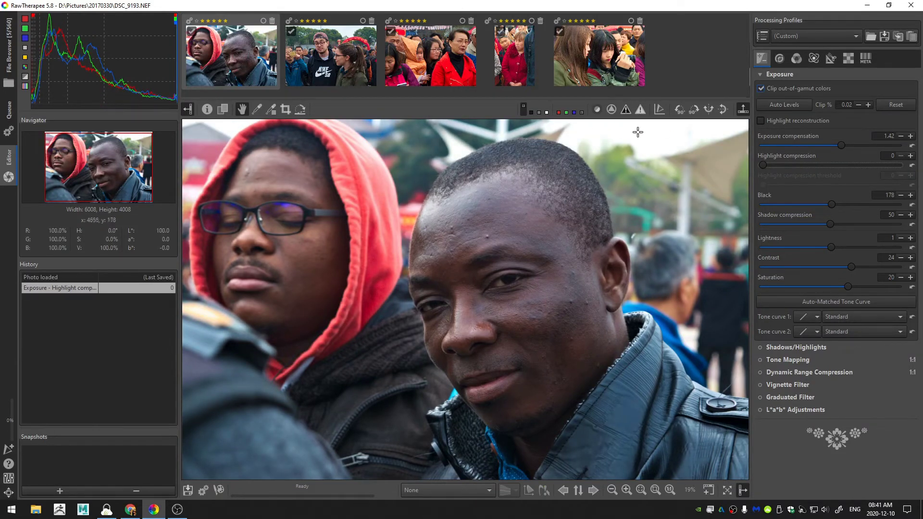
key("ctrl+z")
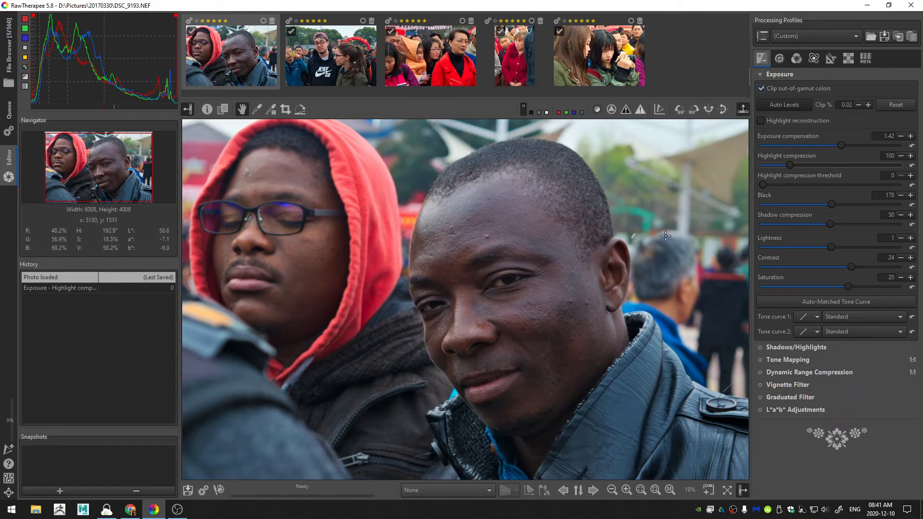
Step: Set Tone curve 1 to a custom curve and drag its top point left to brighten the photo
left_click(819, 318)
left_click(836, 324)
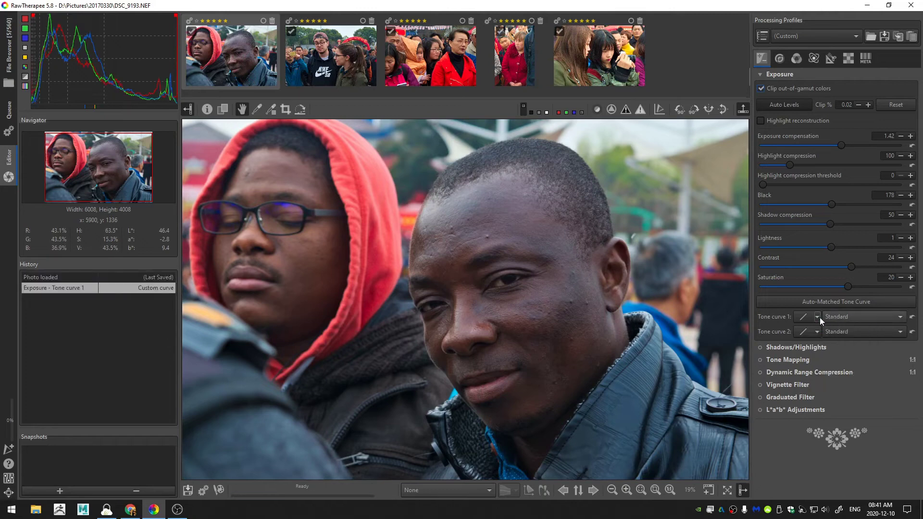
left_click(841, 336)
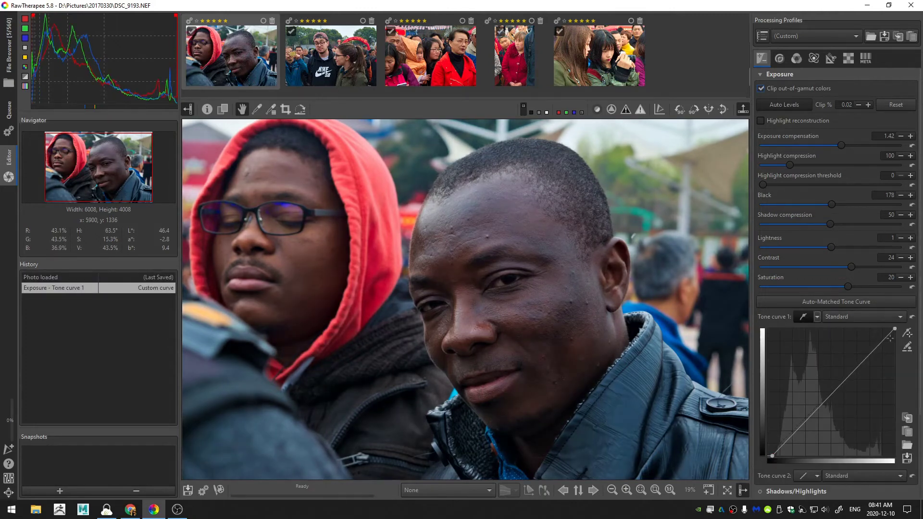
left_click_drag(894, 329, 868, 329)
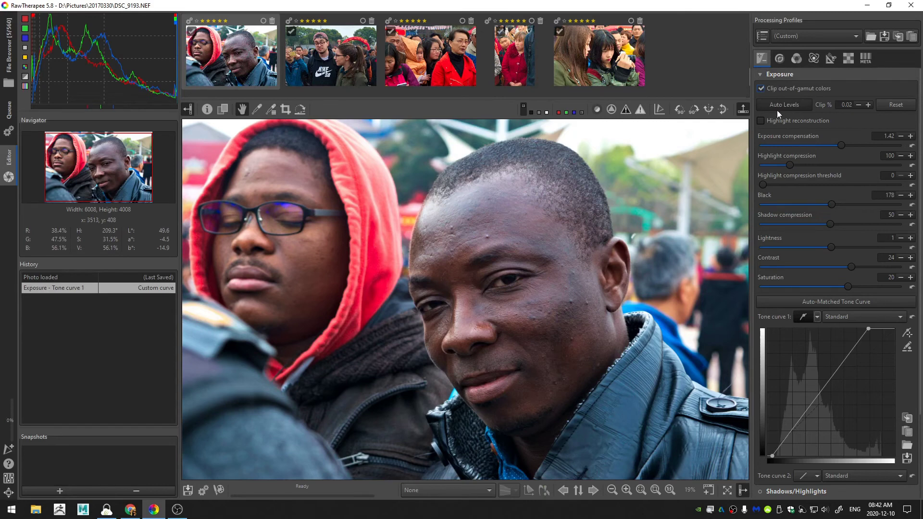
left_click(778, 59)
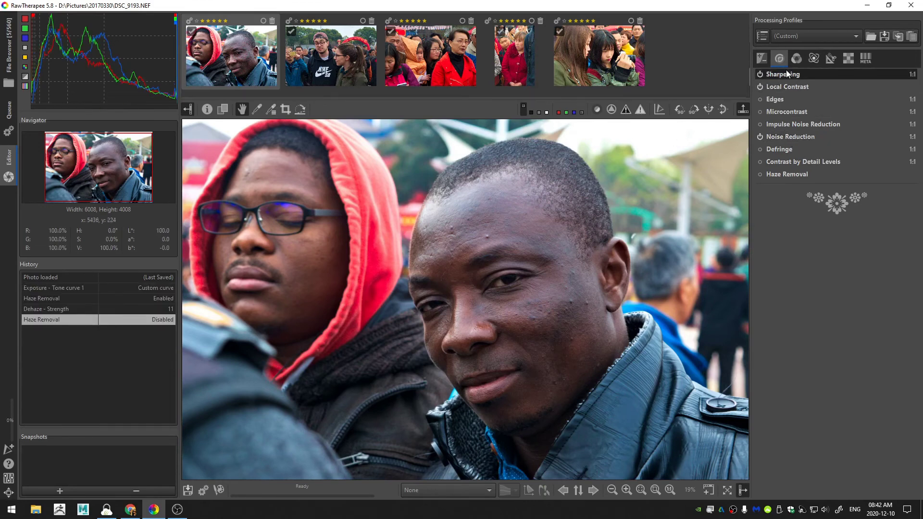
Step: Return from the Color tools to the Exposure tools showing DSC_9193's edited tone curve
left_click(796, 58)
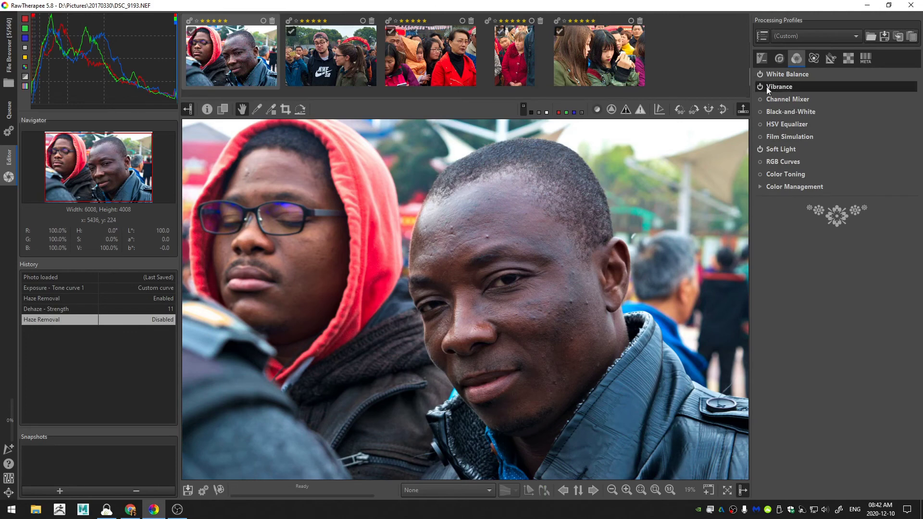
left_click(784, 62)
left_click(759, 60)
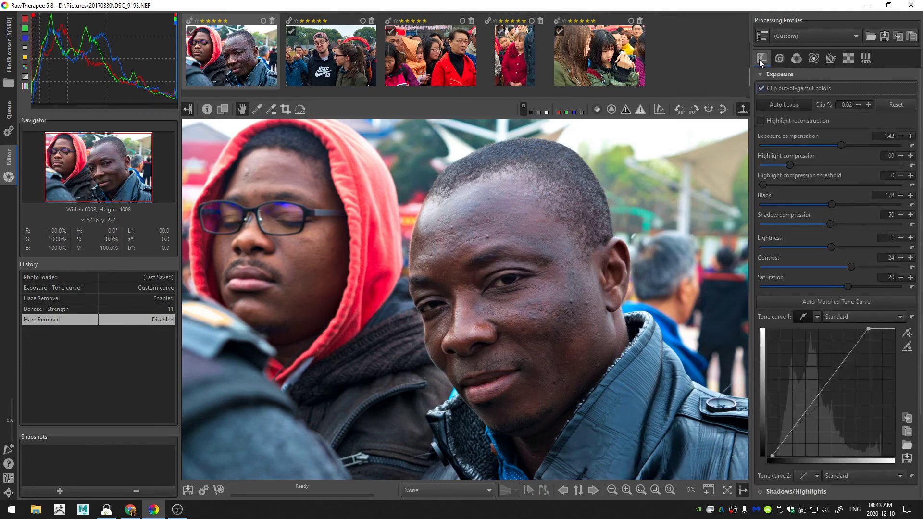